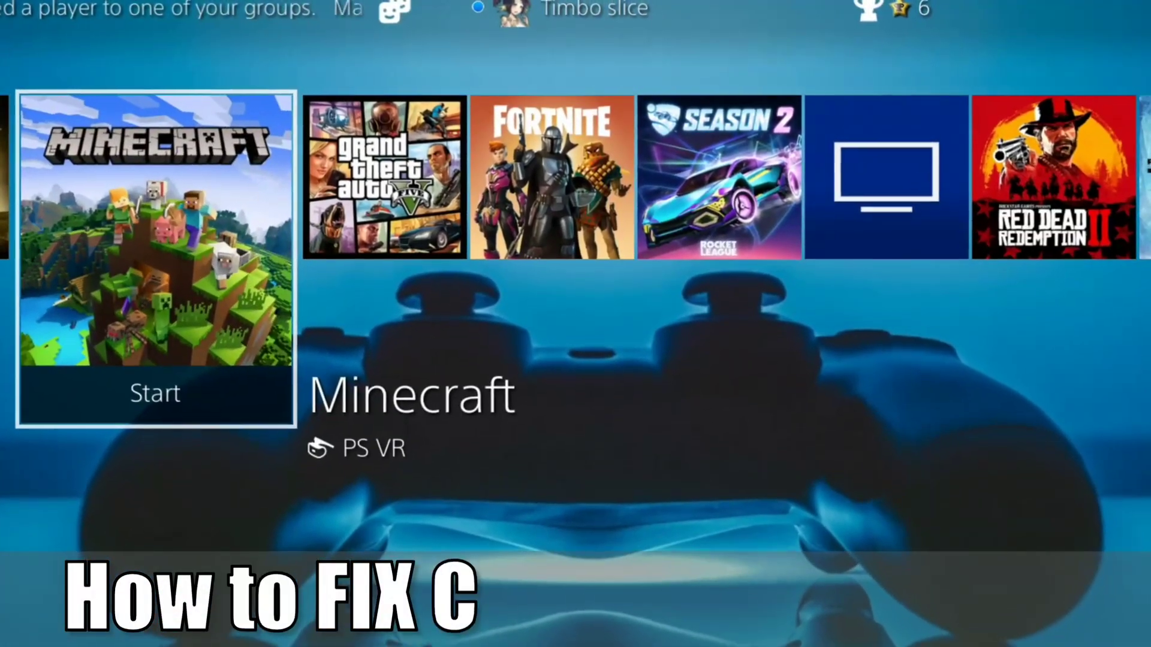
key(Right)
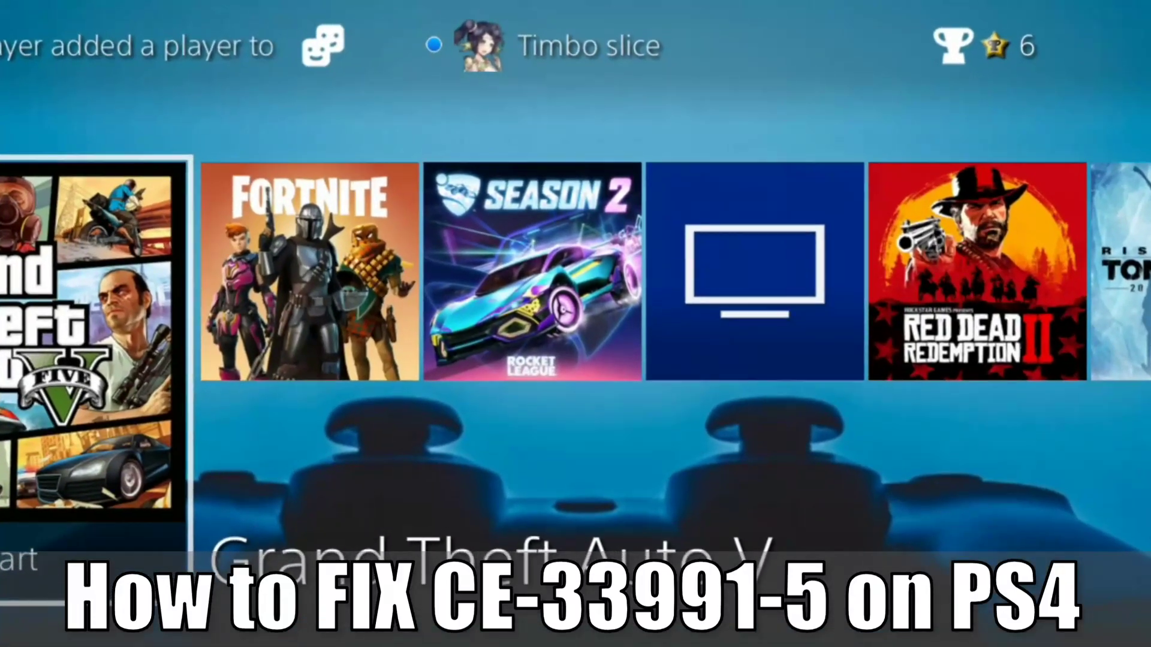
key(Right)
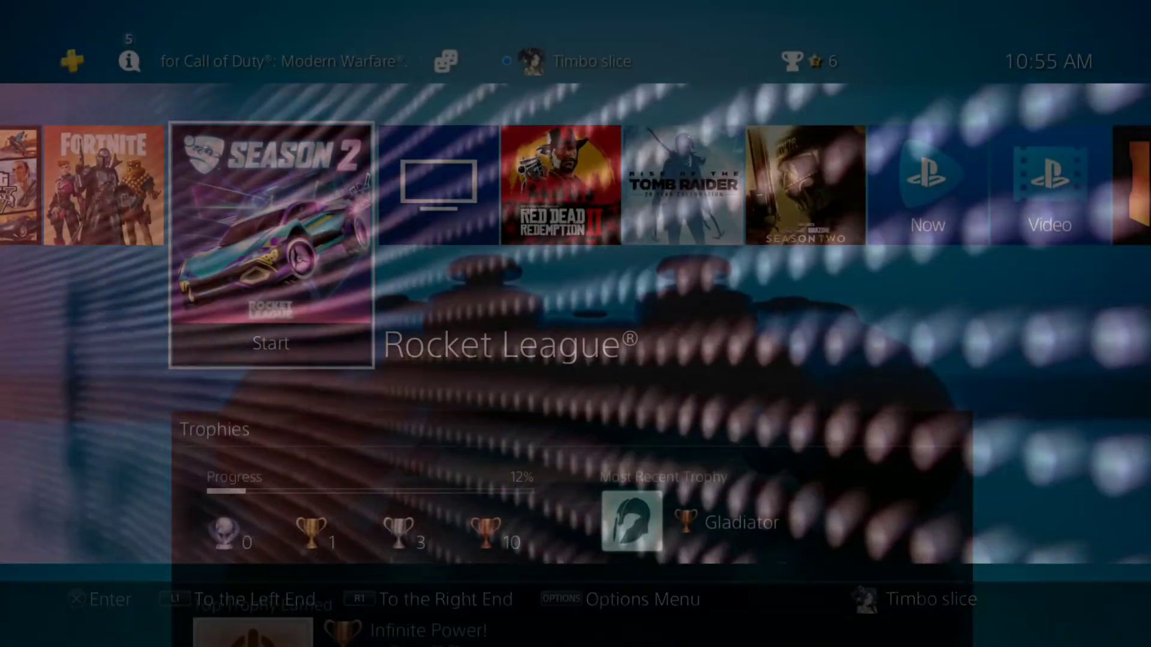
key(Left)
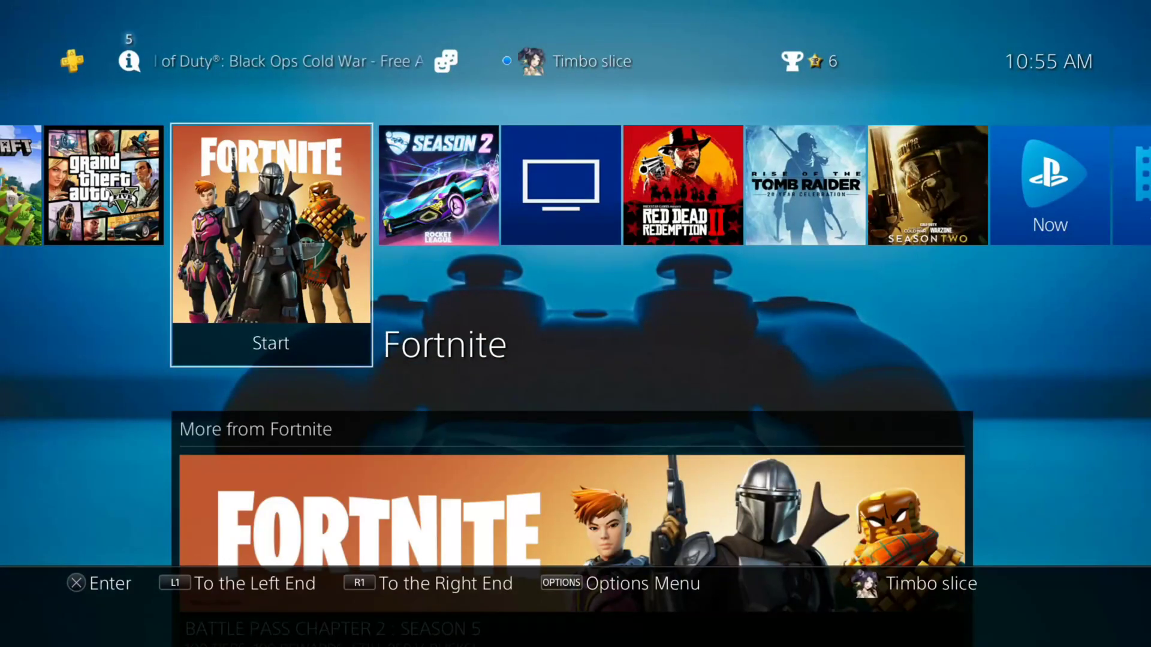
key(Left)
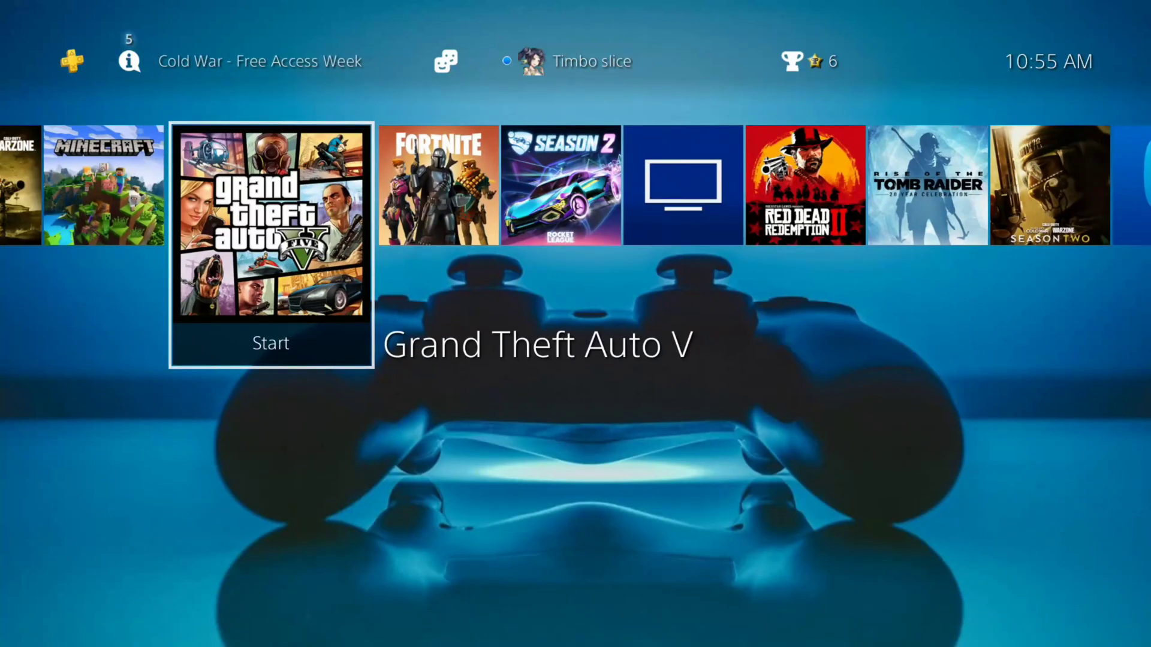
key(Left)
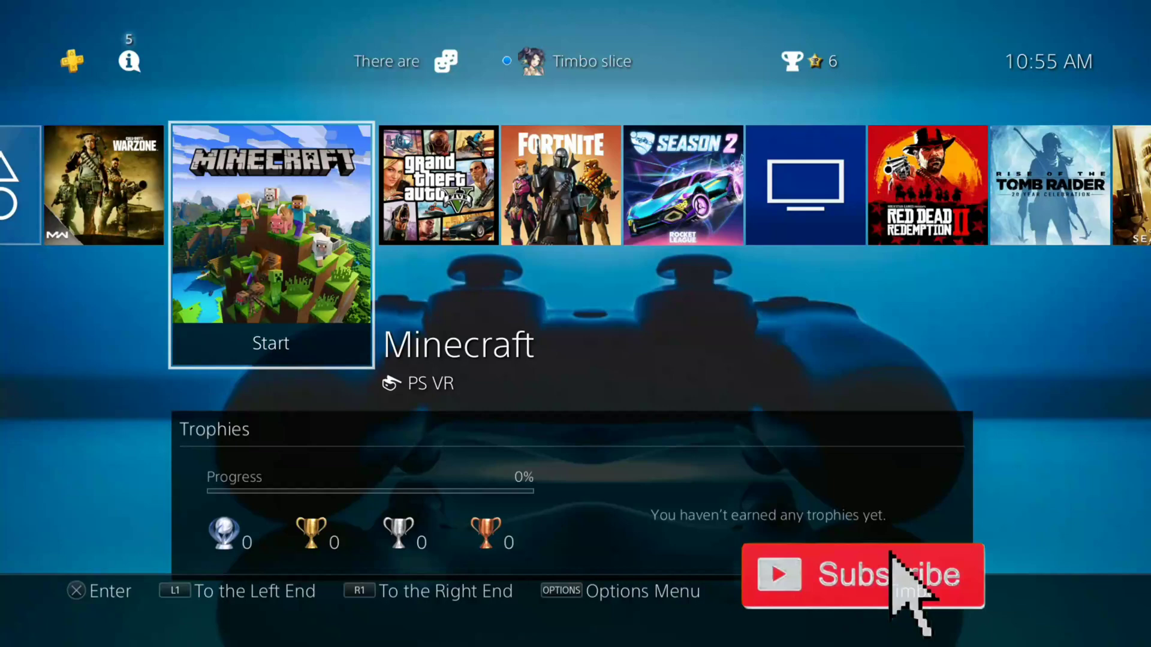
Open the Network section of the console's Settings
key(Up)
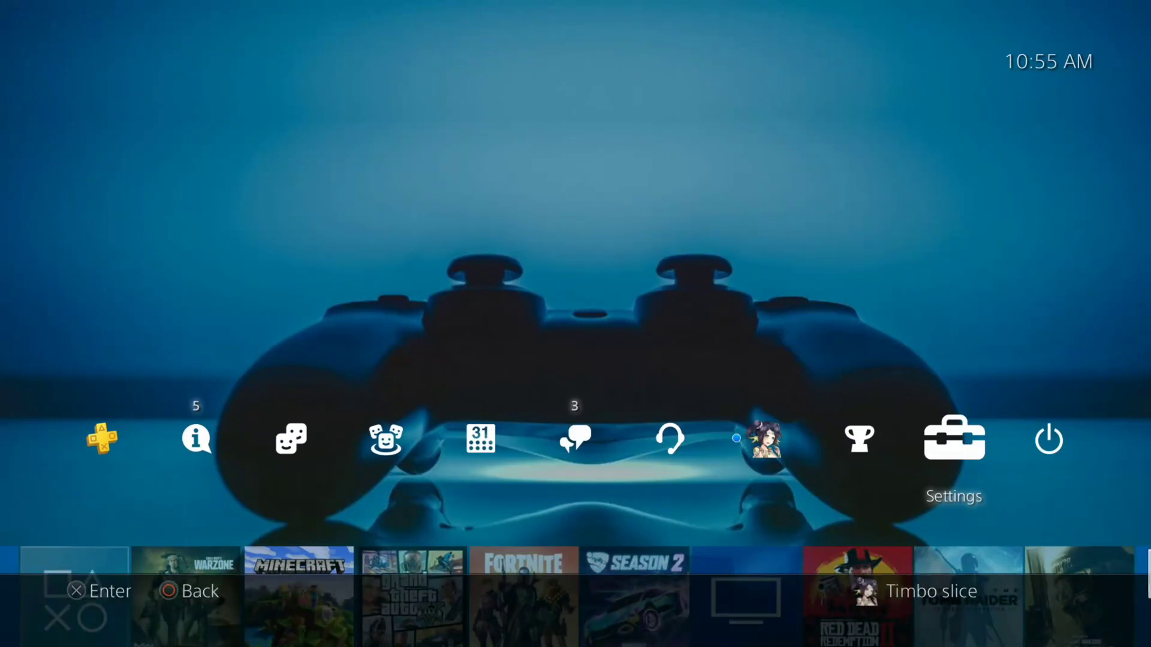
key(Return)
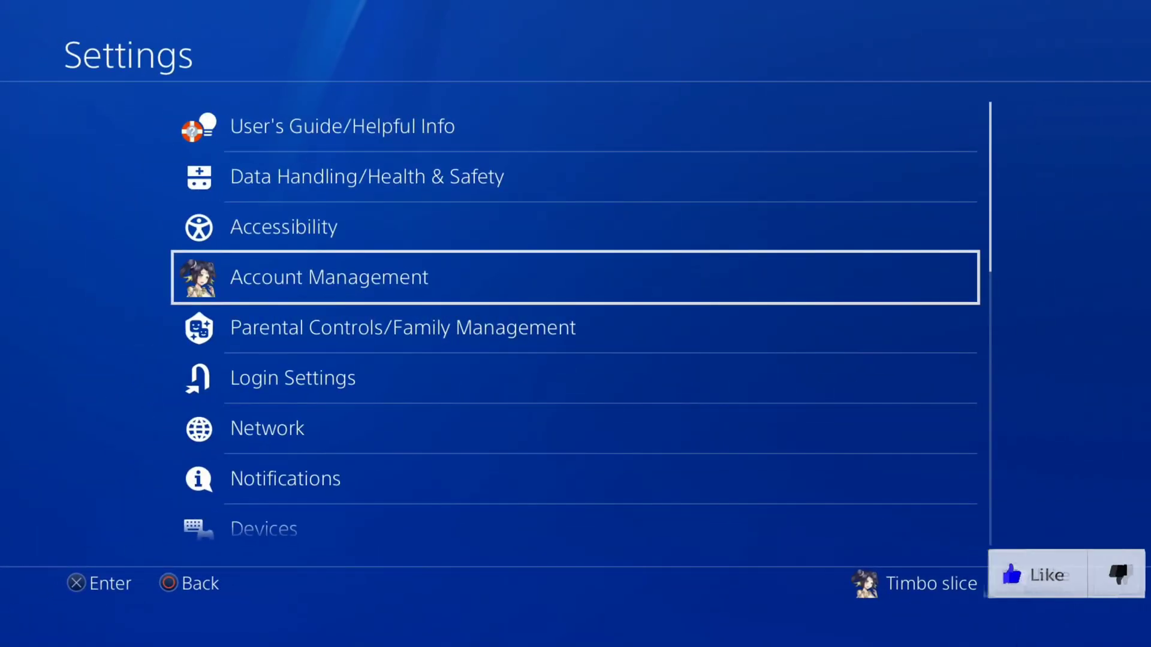
key(Down)
key(Down)
key(Down)
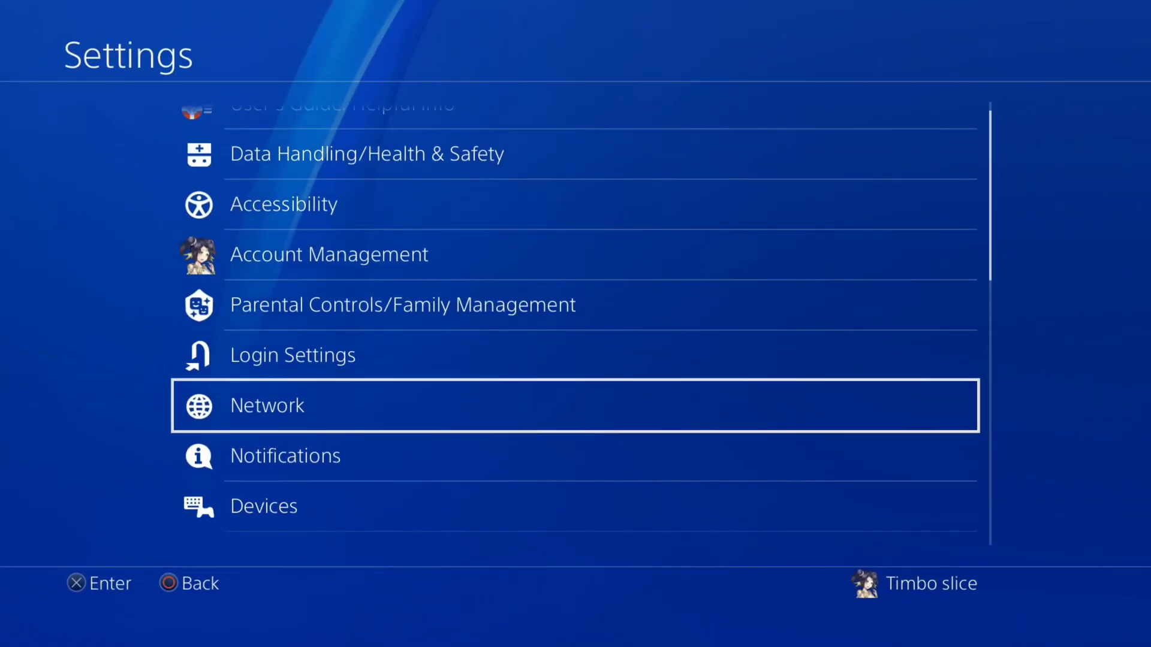
key(Return)
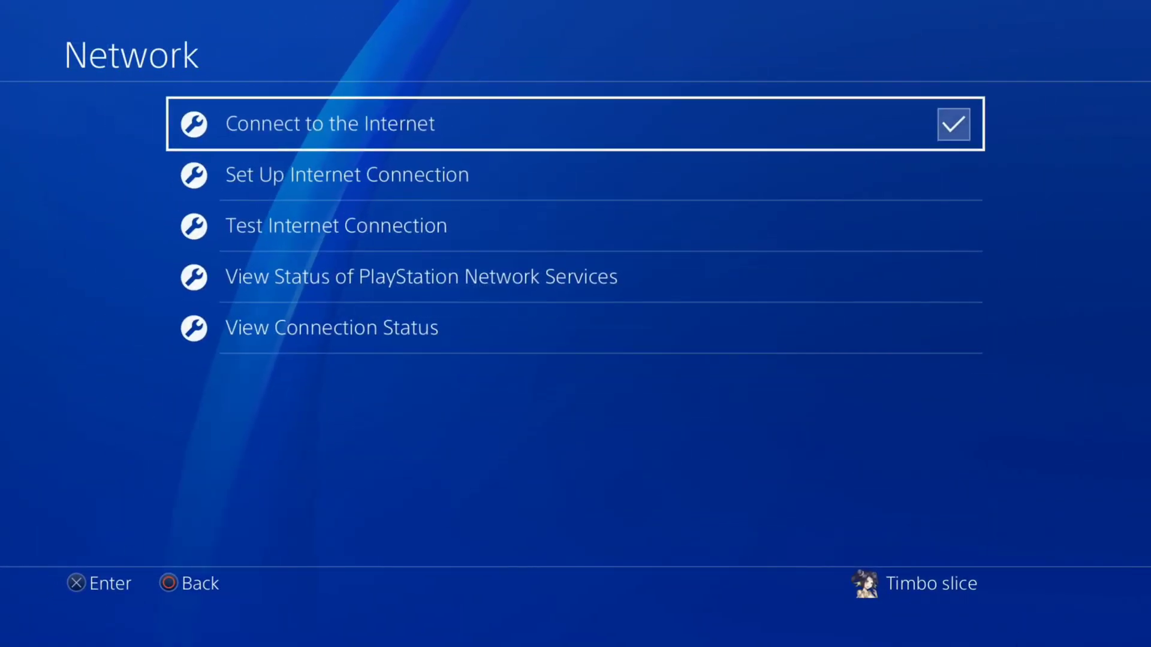
Run a test of the internet connection and return to the Network options
key(Down)
key(Down)
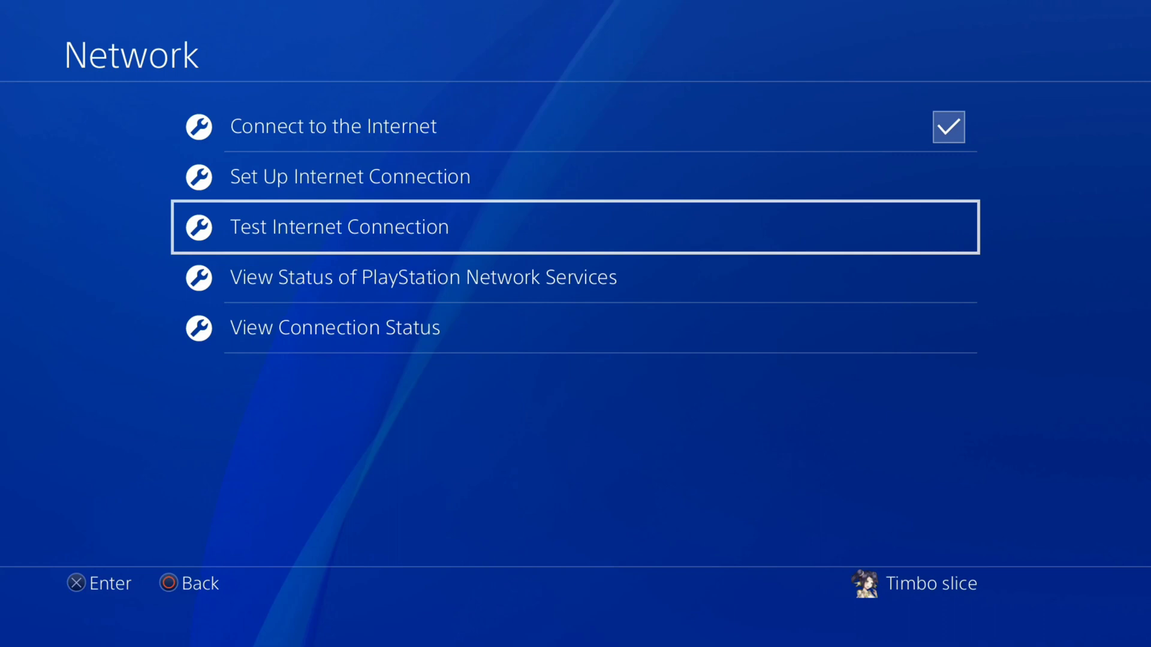
key(Return)
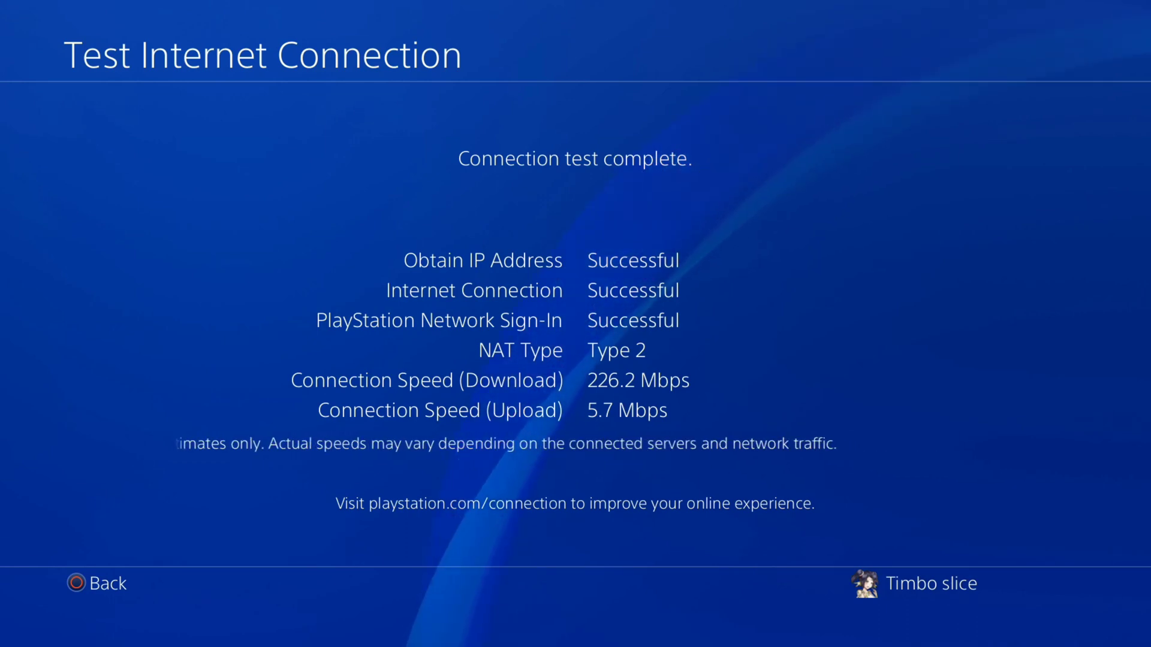
key(Escape)
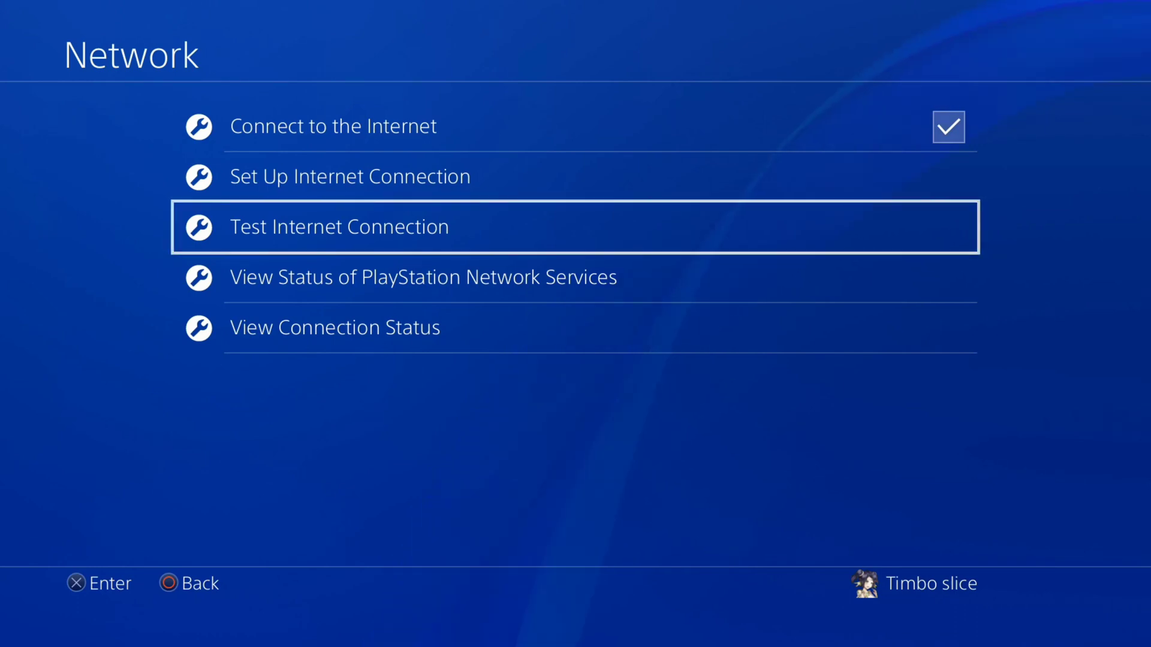
Start setting up the internet connection with a LAN cable and the Custom method
key(Up)
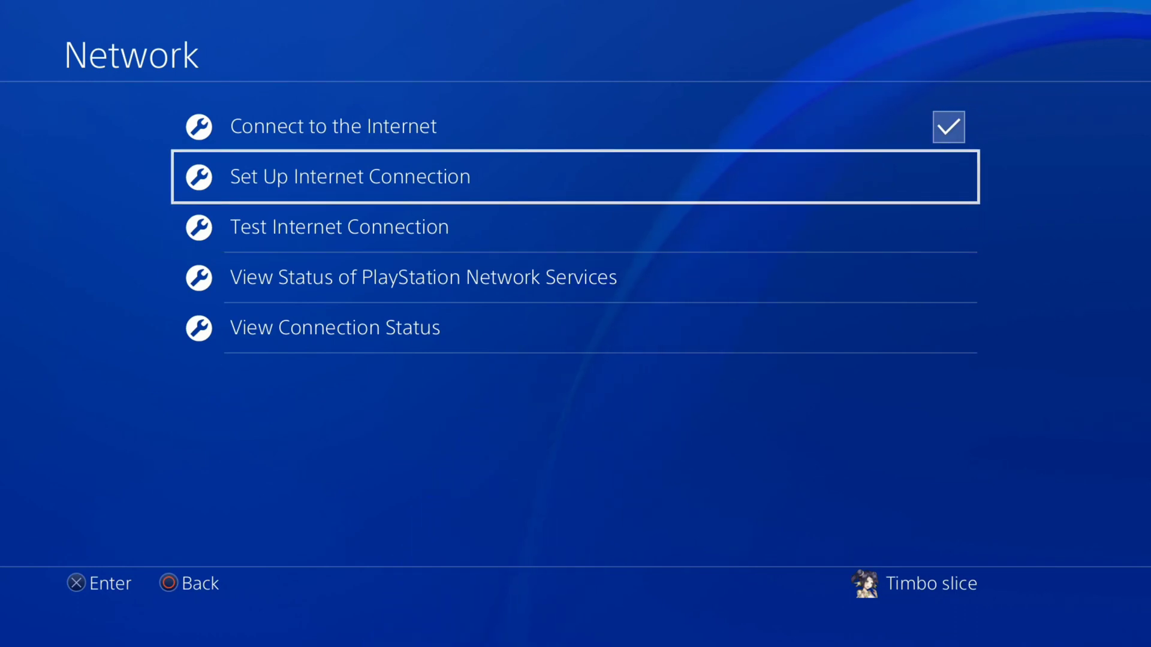
key(Return)
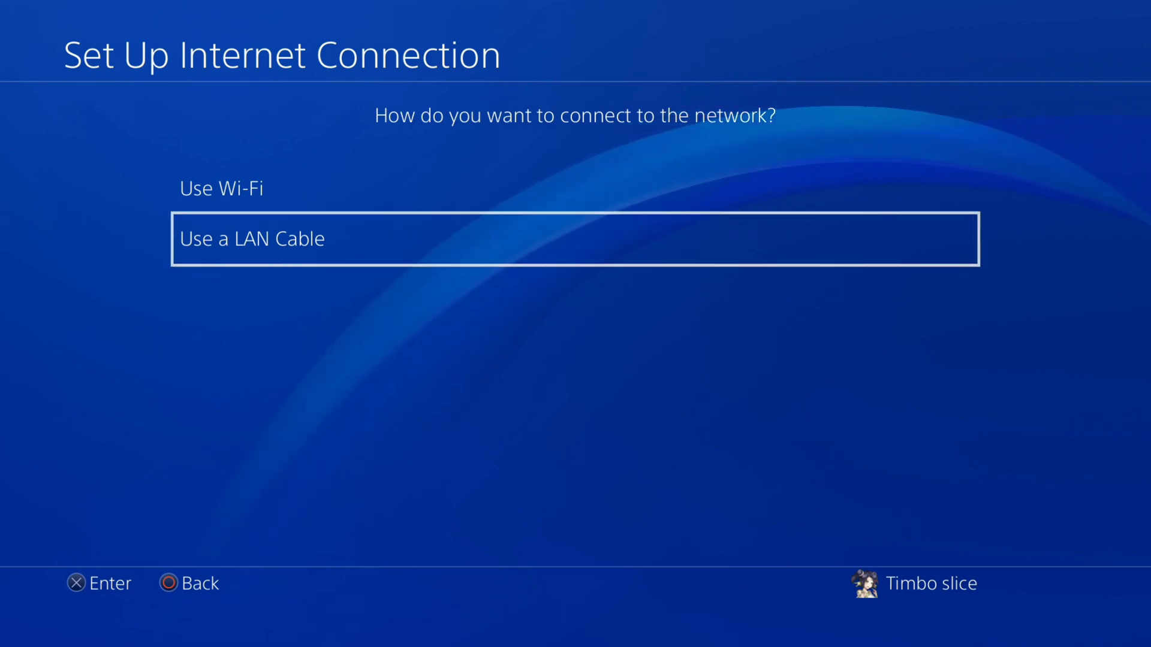
key(Return)
key(Down)
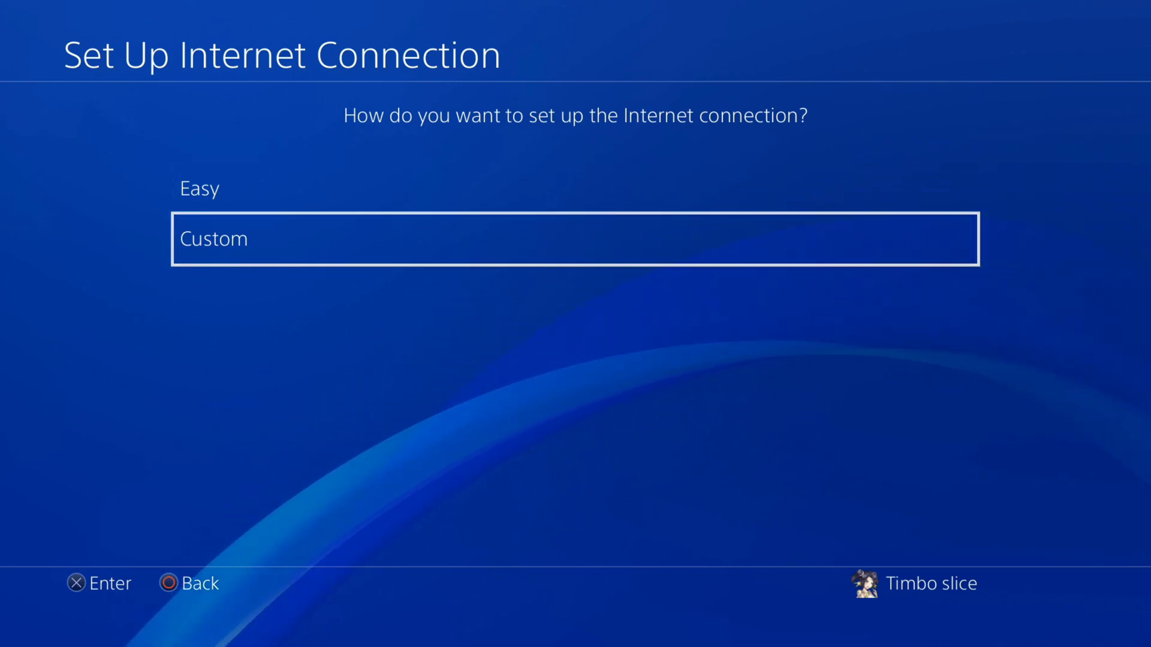
key(Return)
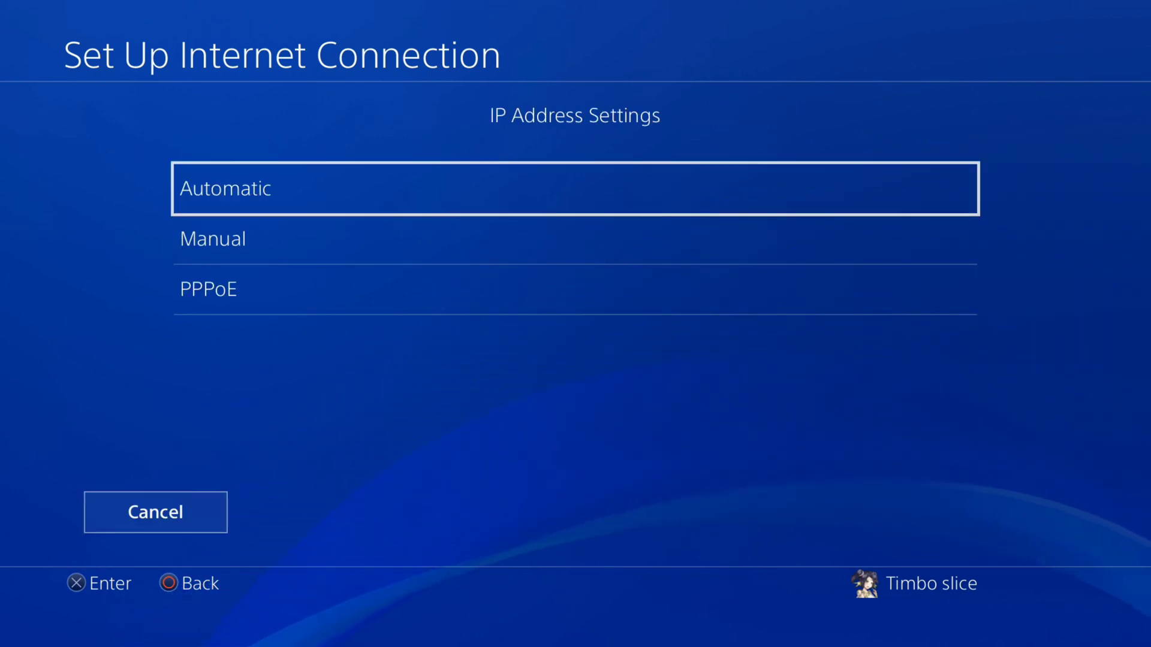
Choose Automatic IP address settings, Do Not Specify for the DHCP host name, and Manual DNS settings
key(Return)
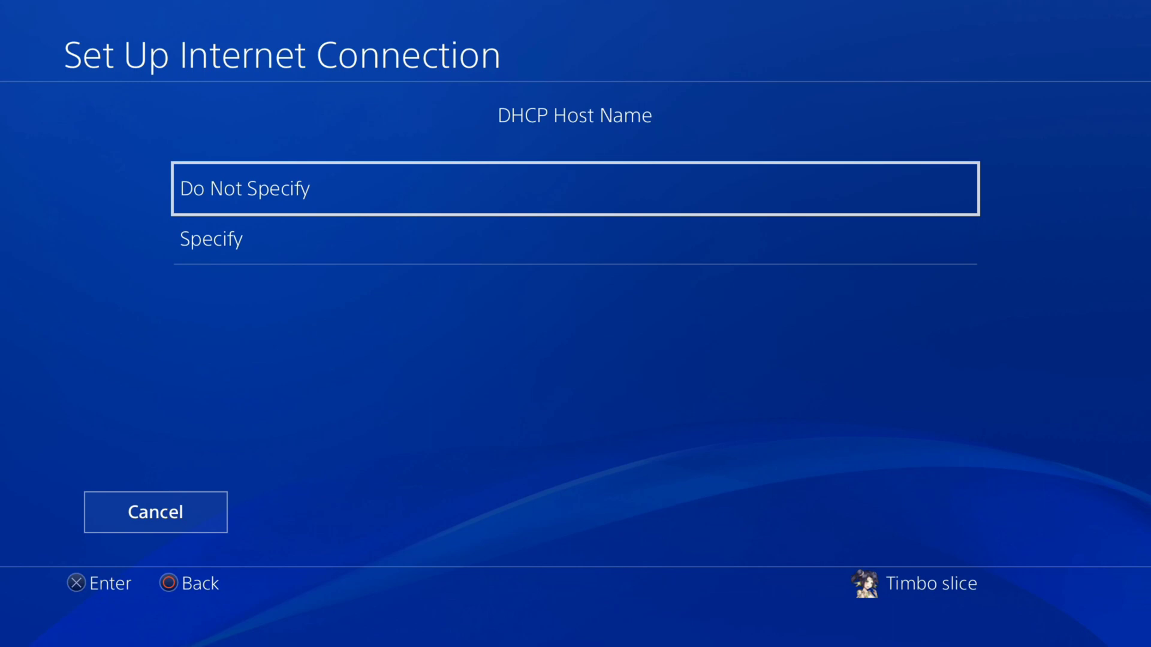
key(Return)
key(Down)
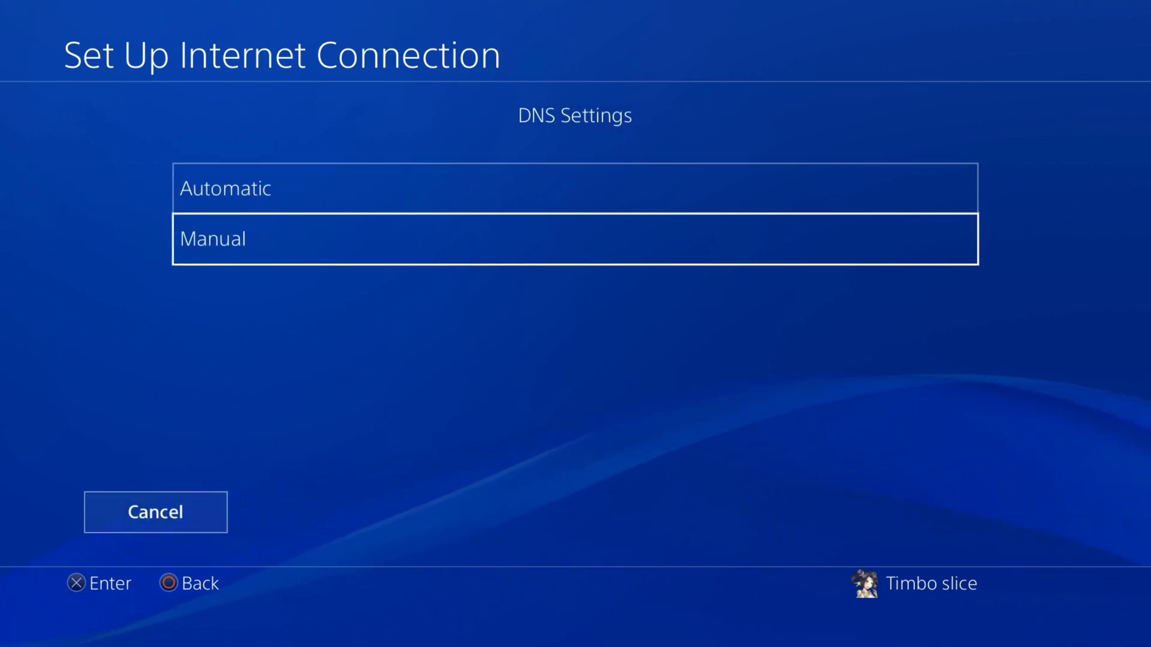
key(Return)
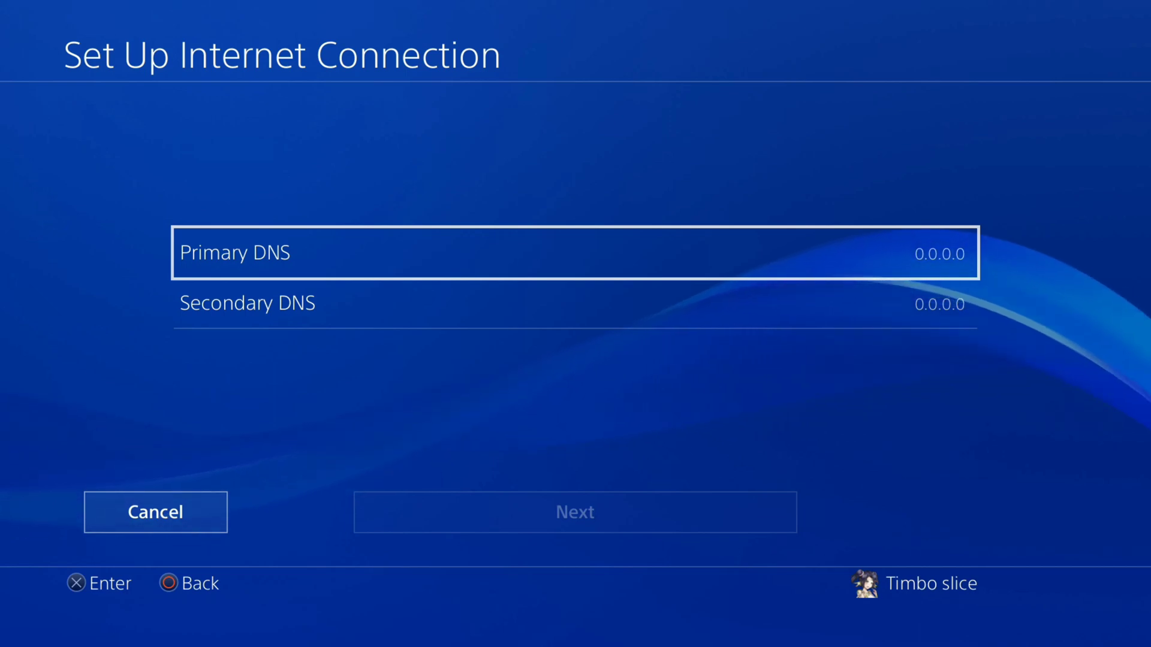
Set the Primary DNS to 1.1.1.1
key(Return)
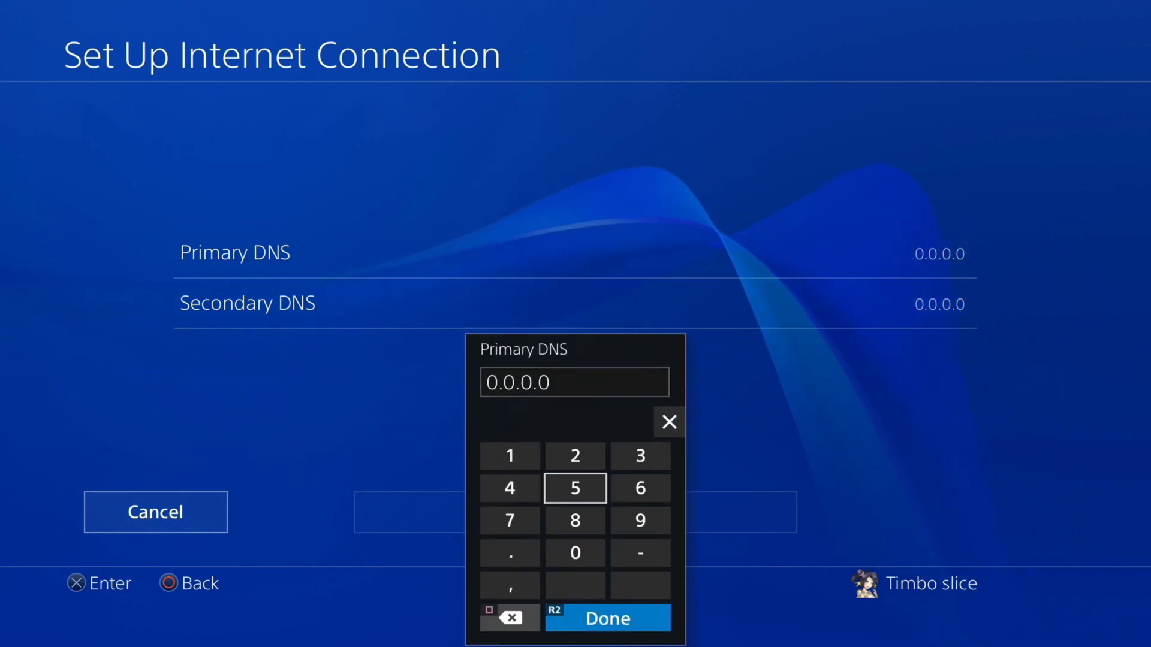
key(Up)
key(BackSpace)
key(BackSpace)
key(BackSpace)
key(BackSpace)
key(BackSpace)
key(BackSpace)
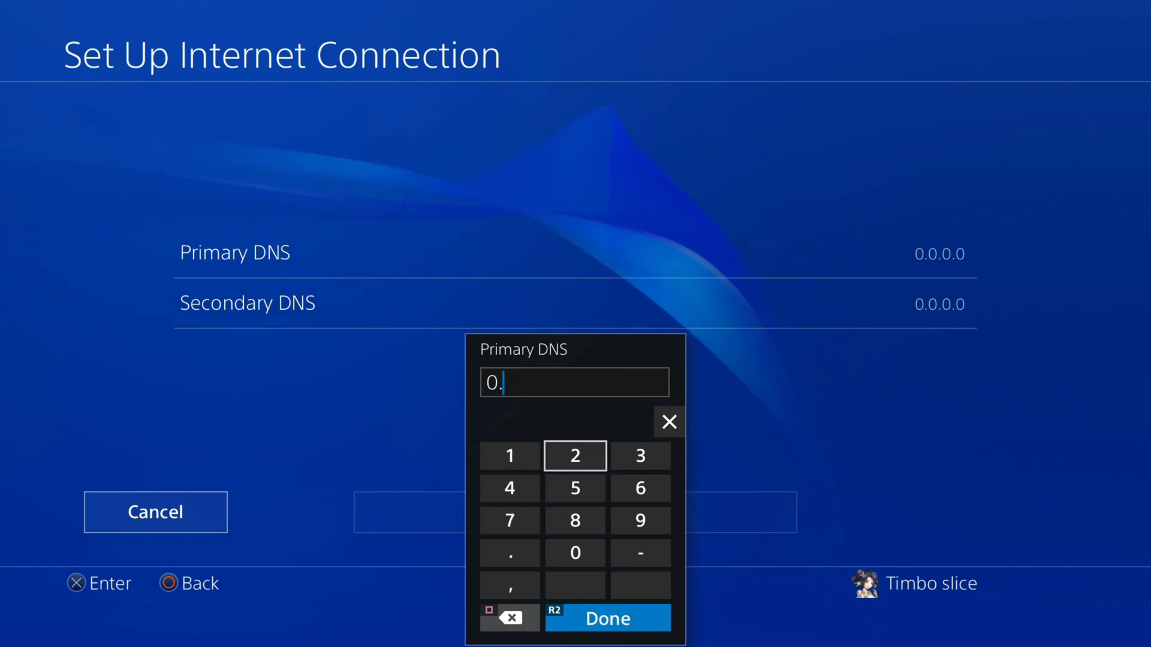
key(BackSpace)
key(Left)
text(1)
key(Down)
key(Down)
key(Down)
text(.)
key(Up)
key(Up)
key(Up)
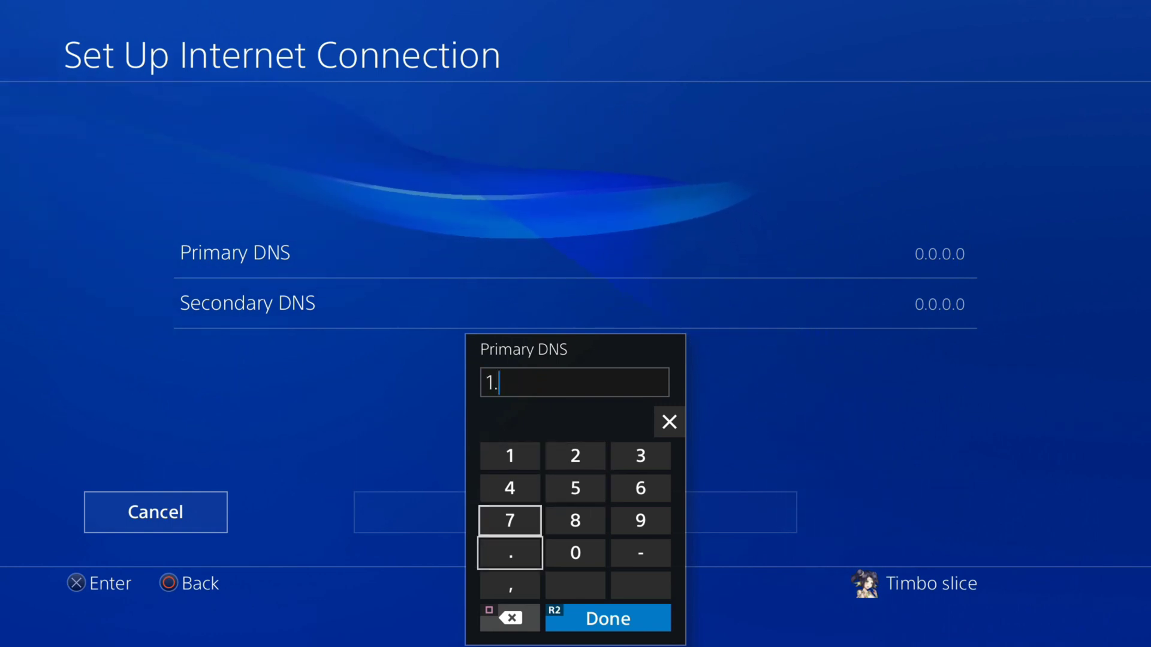
text(1)
key(Down)
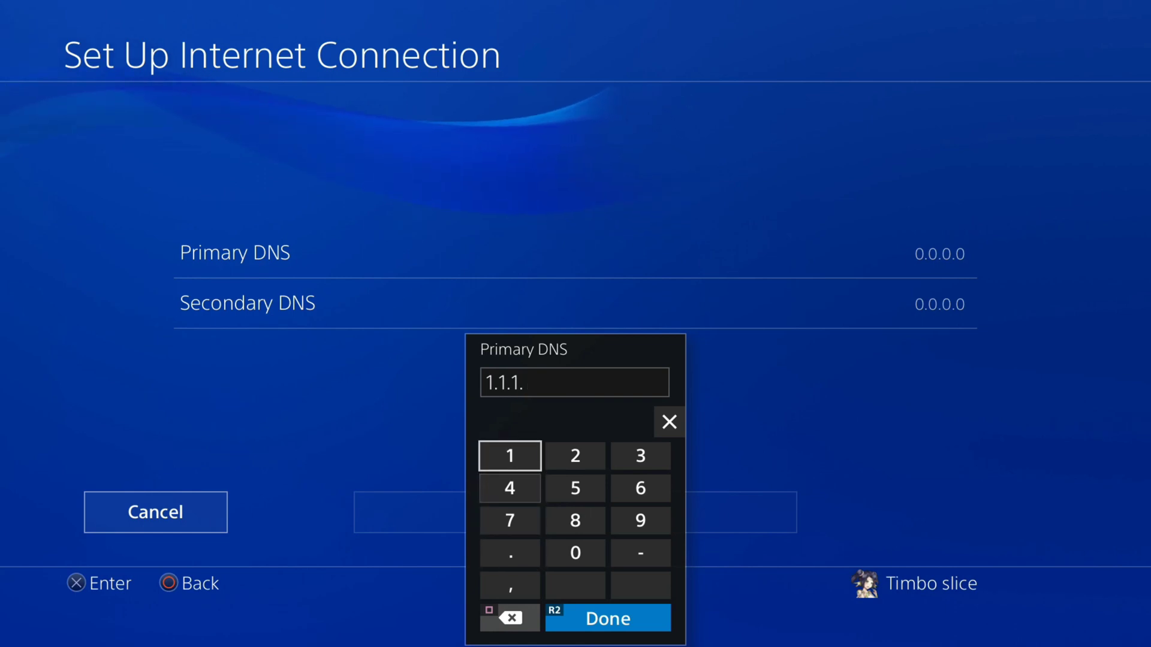
text(.1.1)
key(Return)
Set the Secondary DNS to 1.0.0.1
key(Down)
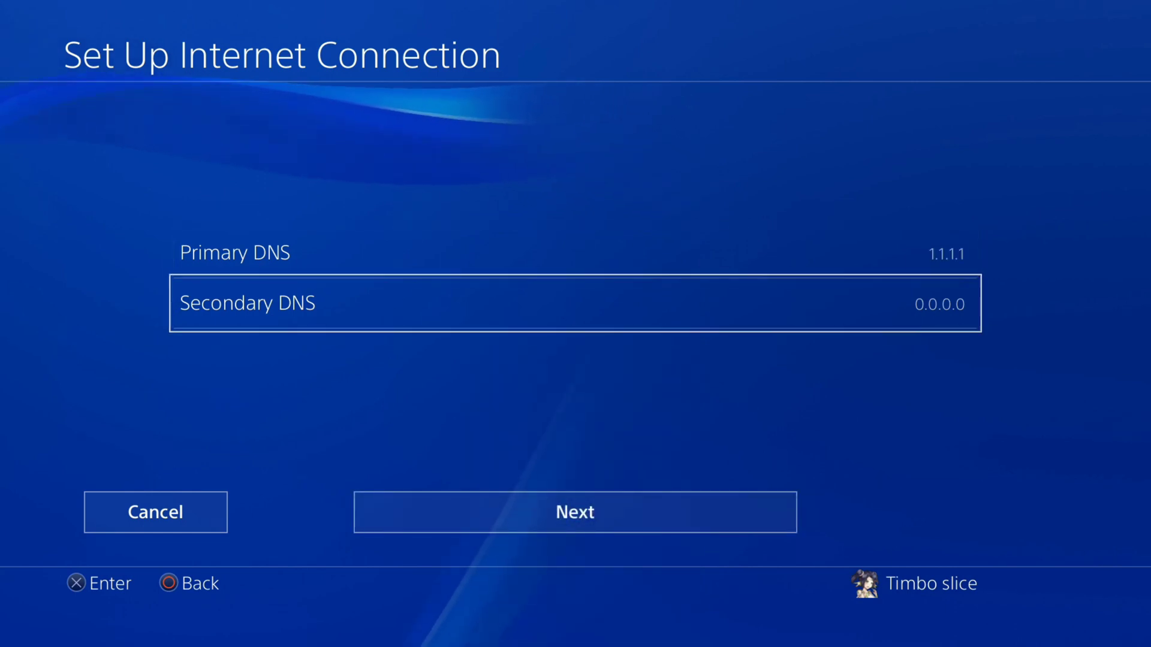
key(Return)
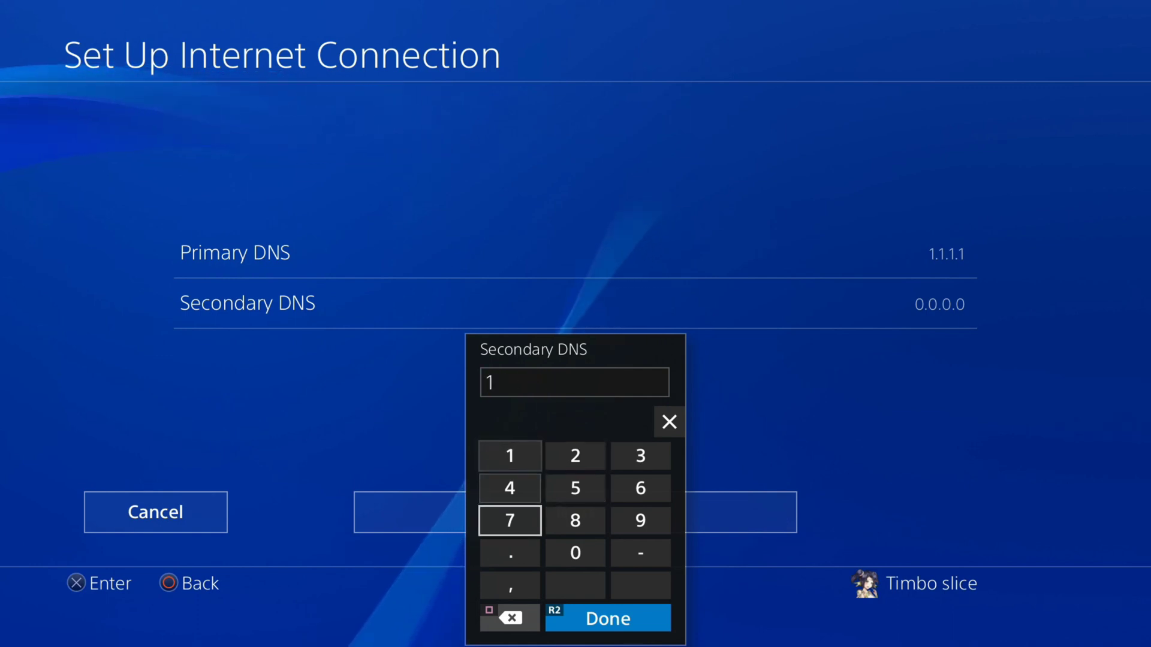
text(1.0.0.1)
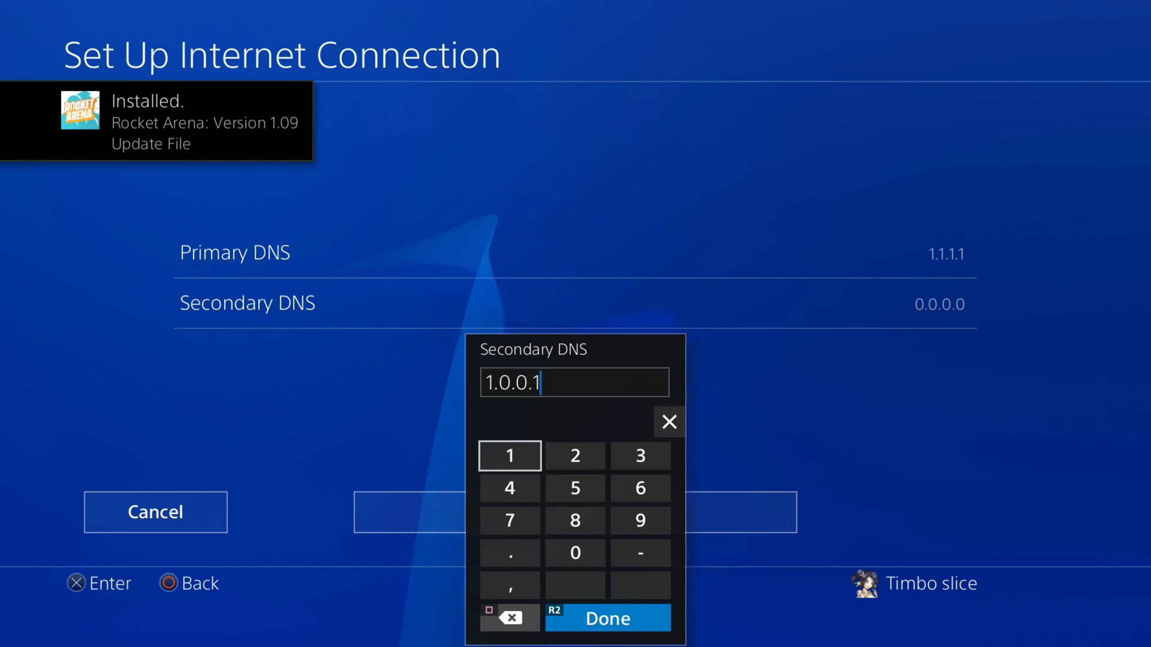
key(Return)
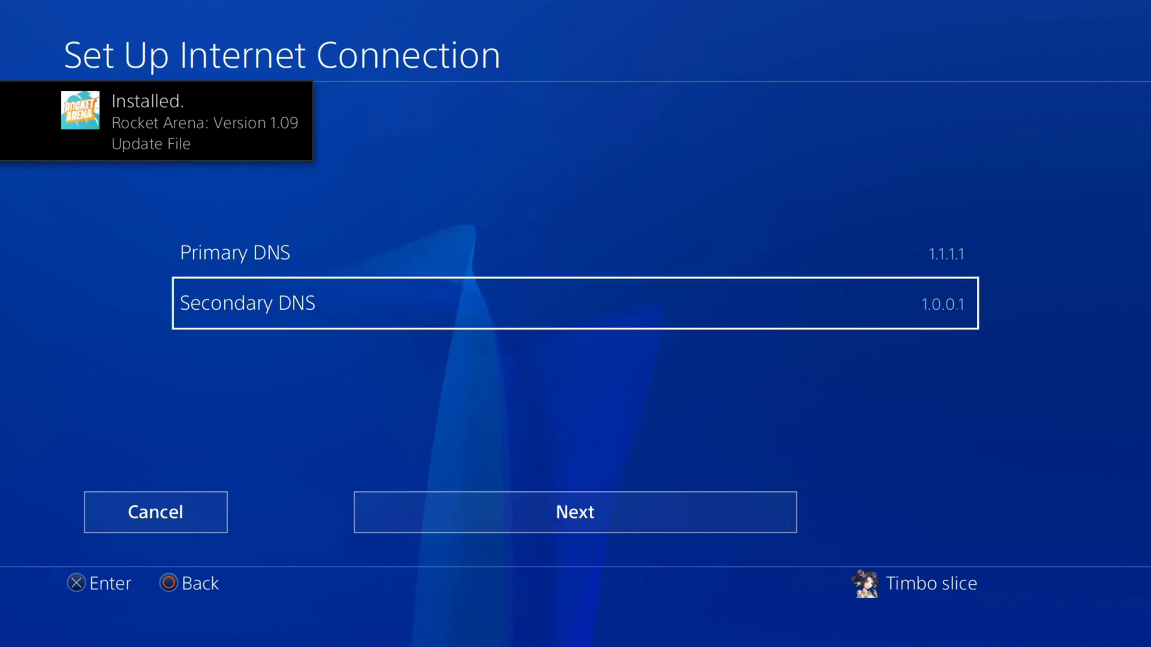
Complete the connection setup with Automatic MTU and no proxy server, and test the updated connection
key(Down)
key(Return)
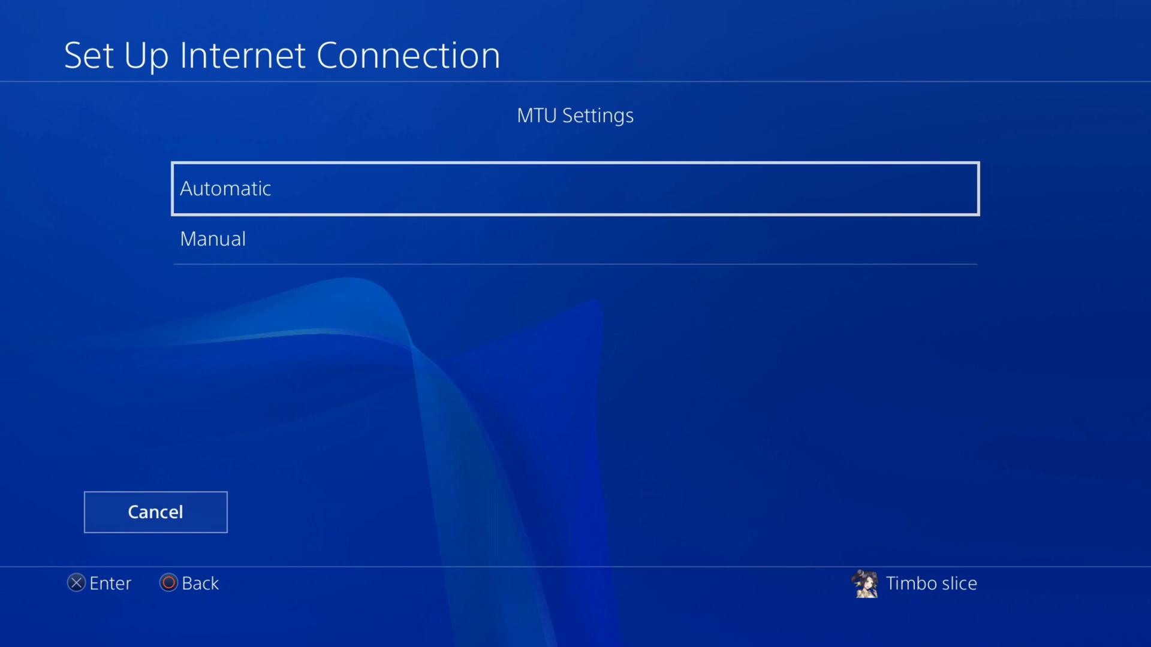
key(Return)
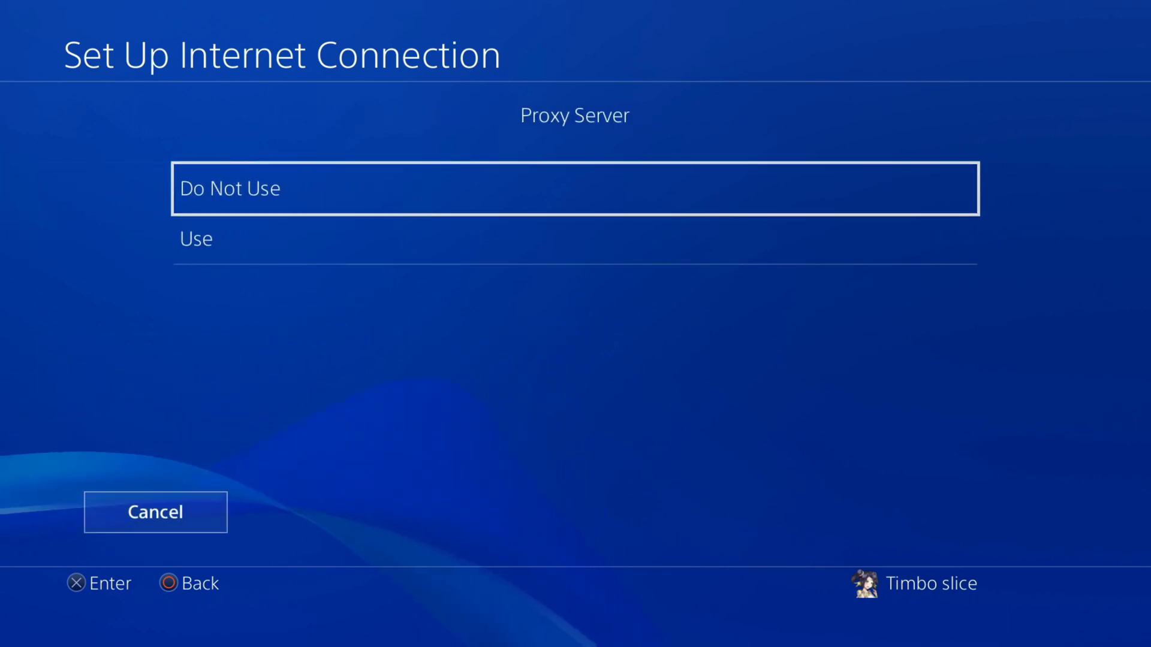
key(Return)
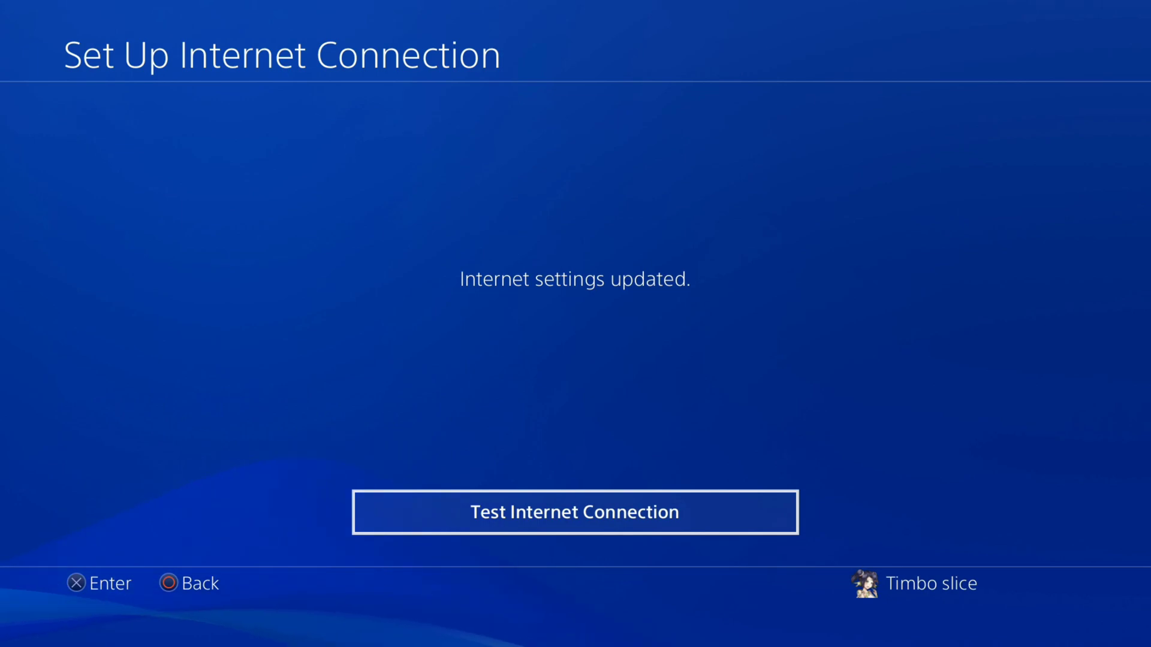
key(Return)
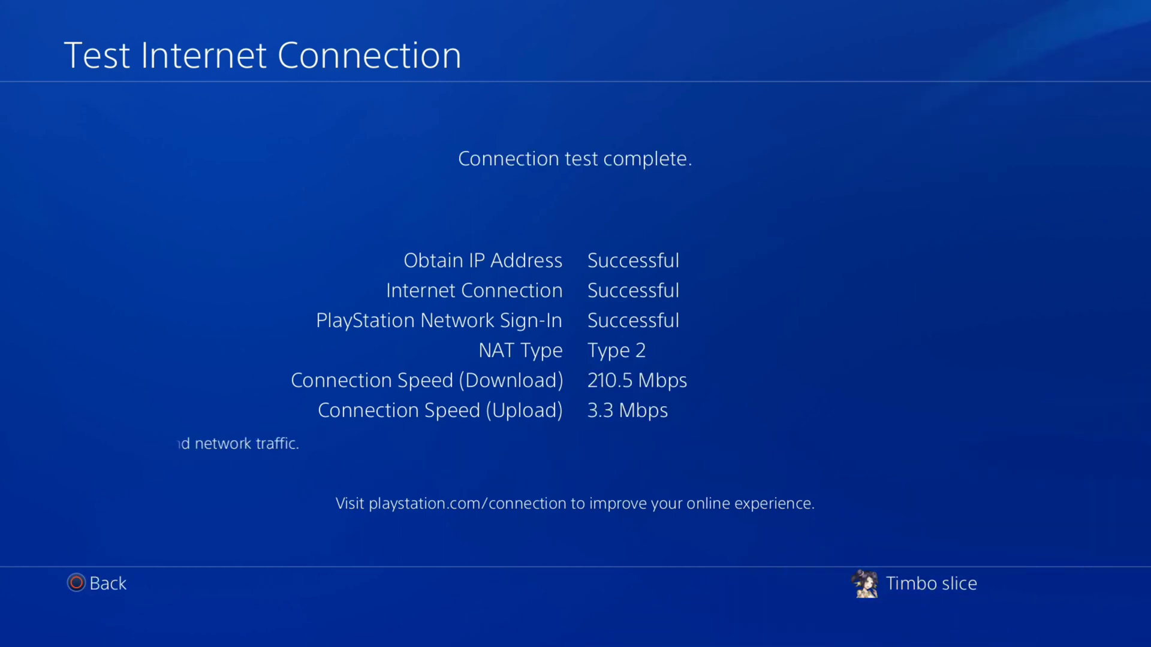
key(Escape)
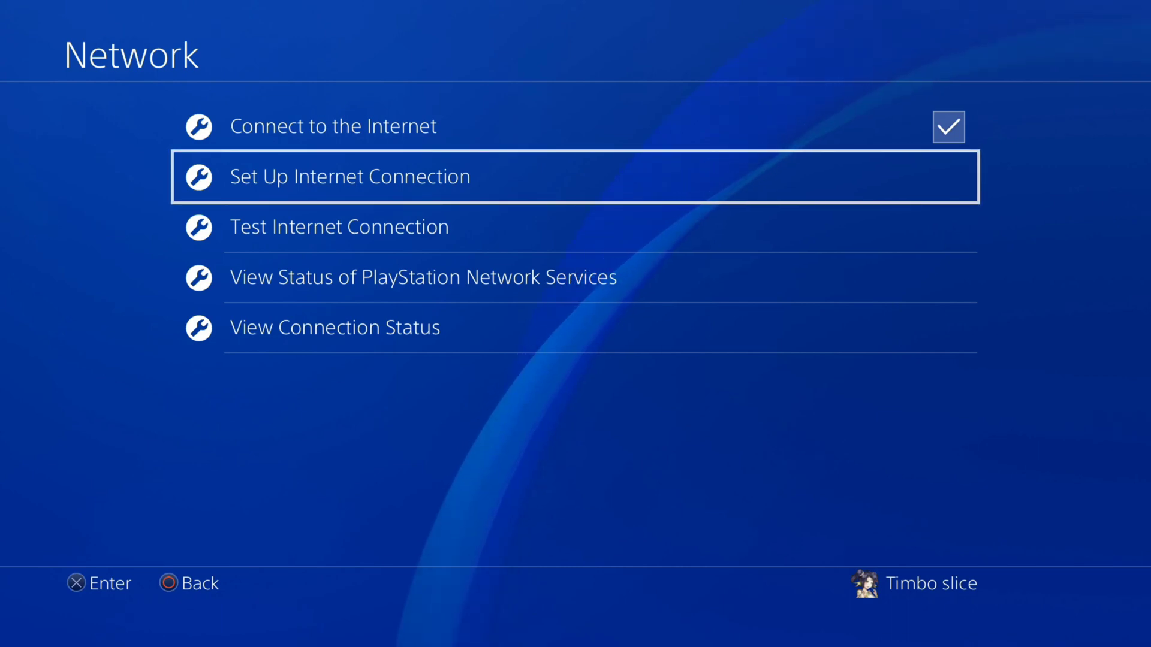
Check the status page of the PlayStation Network services and return to the Network options
key(Down)
key(Down)
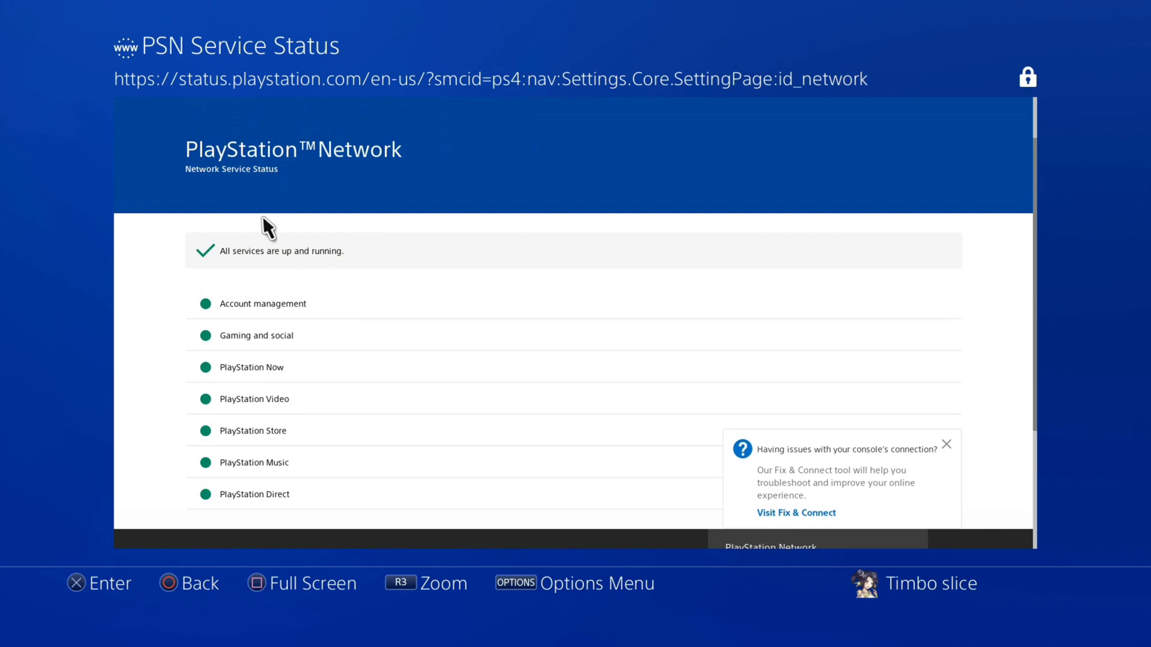
scroll(250, 357, up, 1)
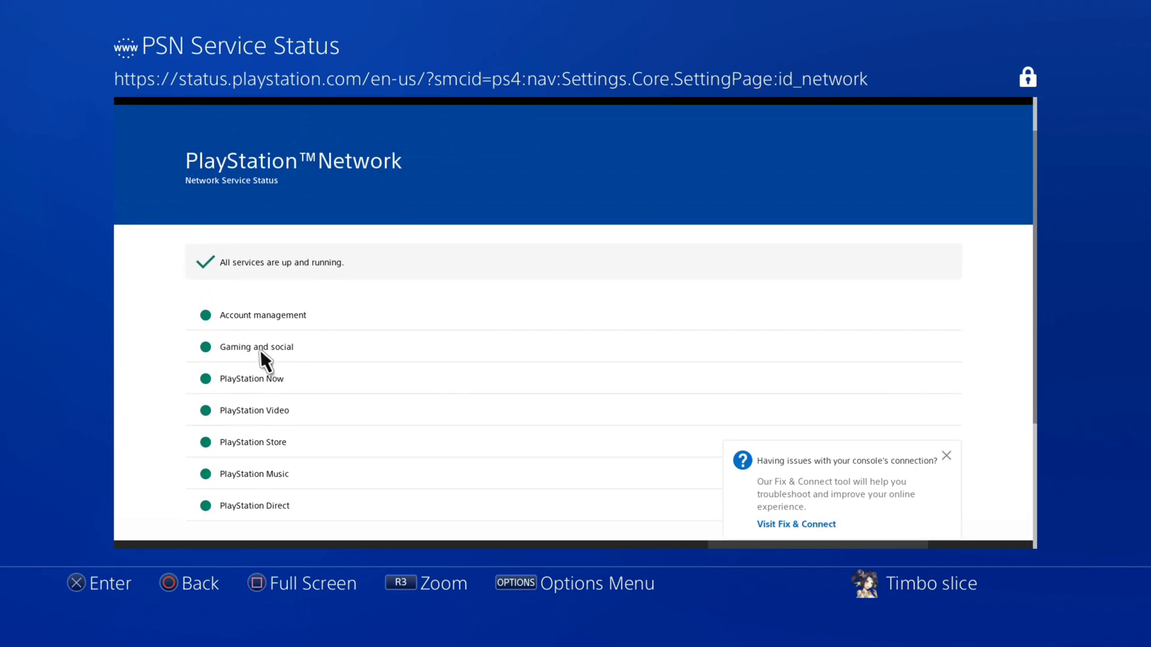
scroll(286, 344, up, 3)
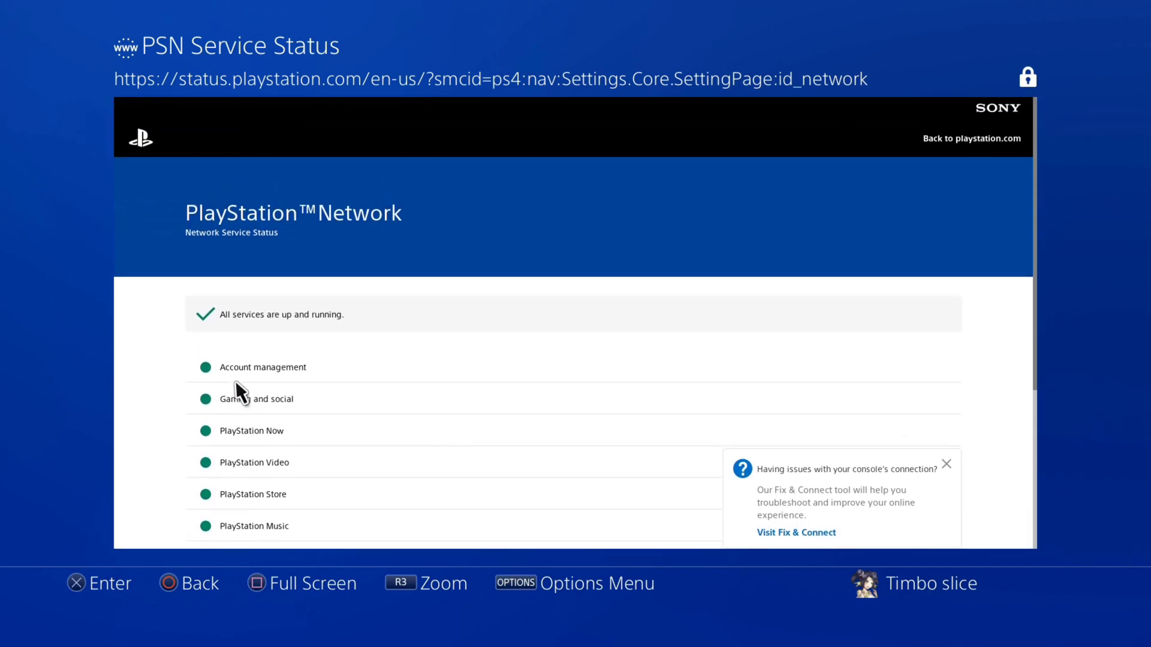
scroll(322, 525, down, 5)
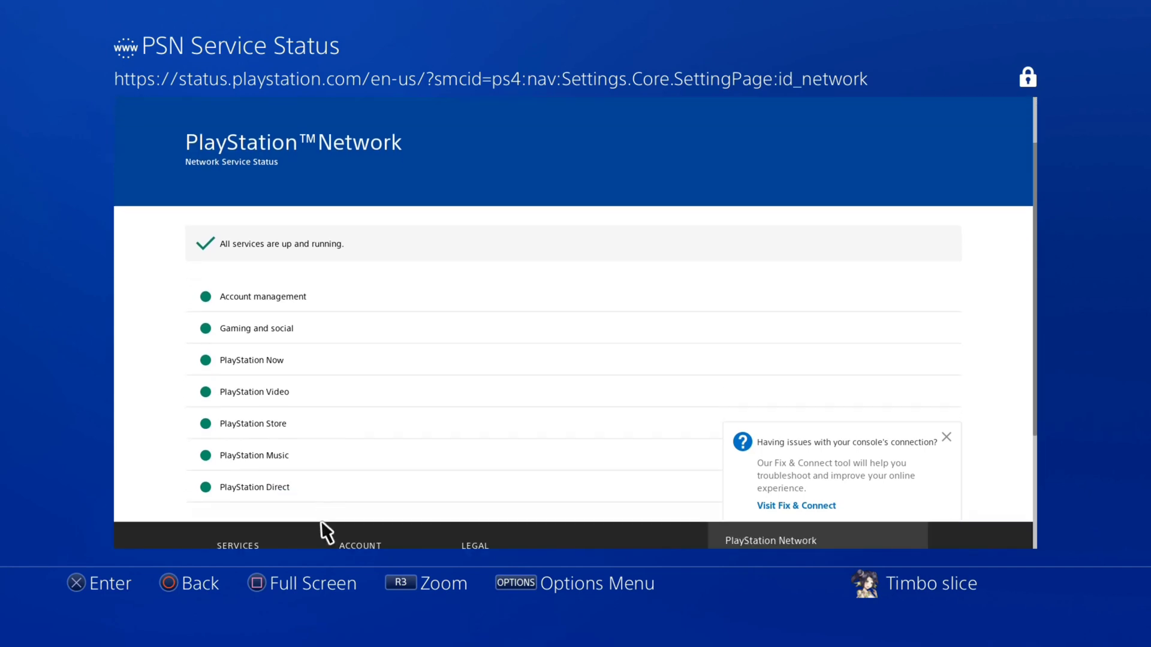
key(Escape)
key(Up)
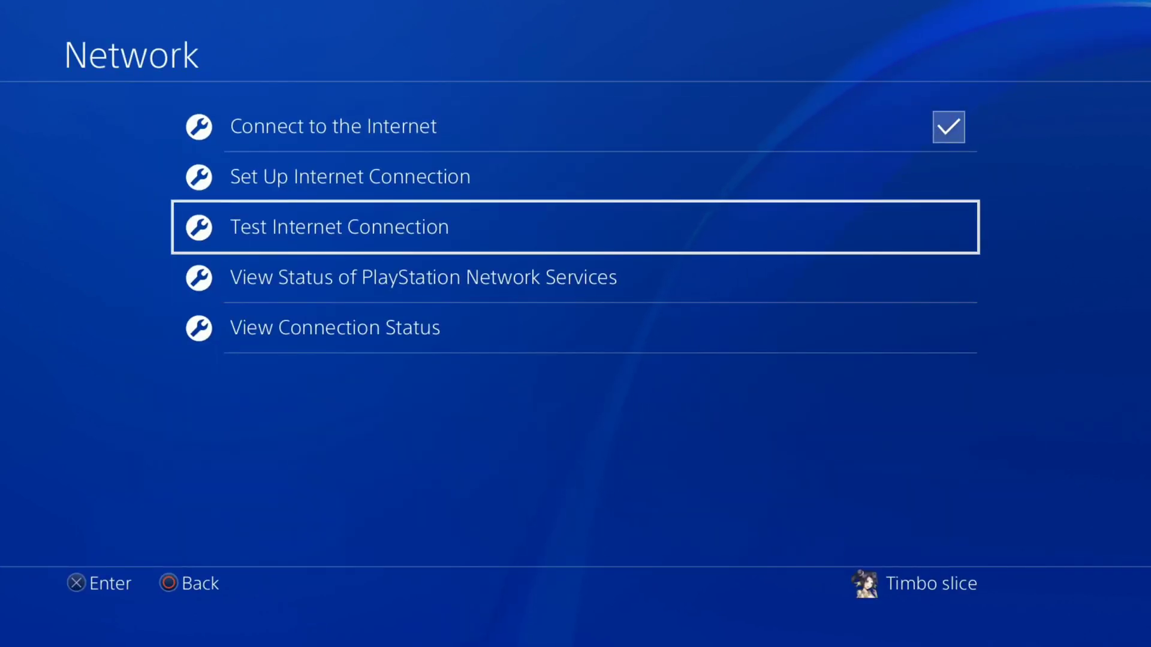